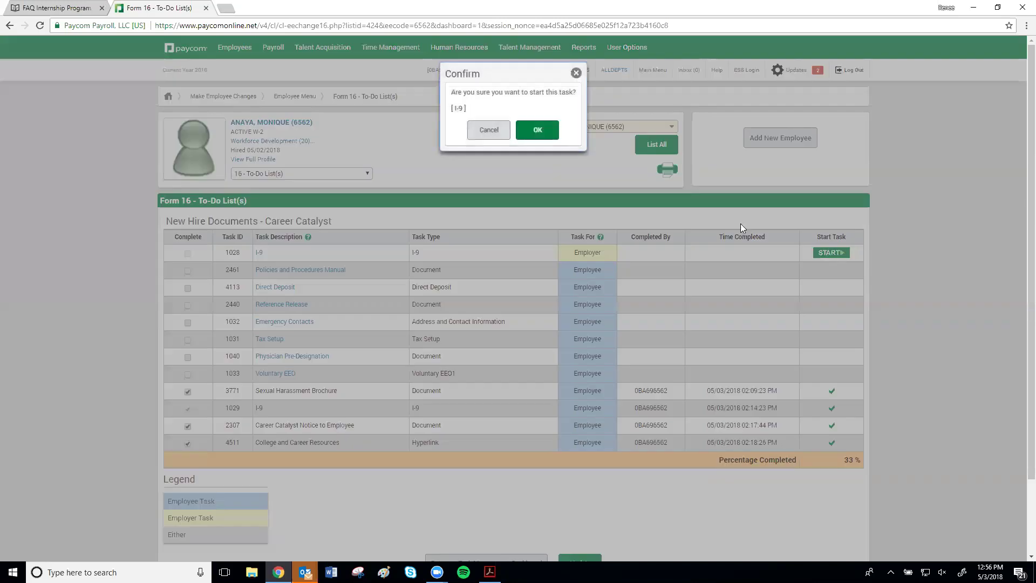
- Confirm starting the I-9 task and scroll down to the Section 2 verification form
left_click(538, 134)
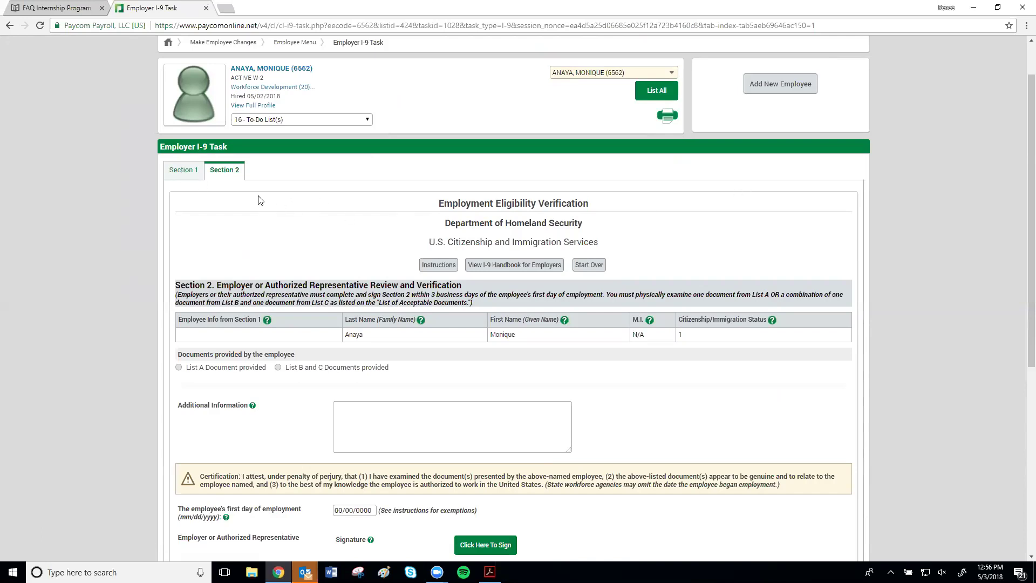
scroll(419, 231, "down", 2)
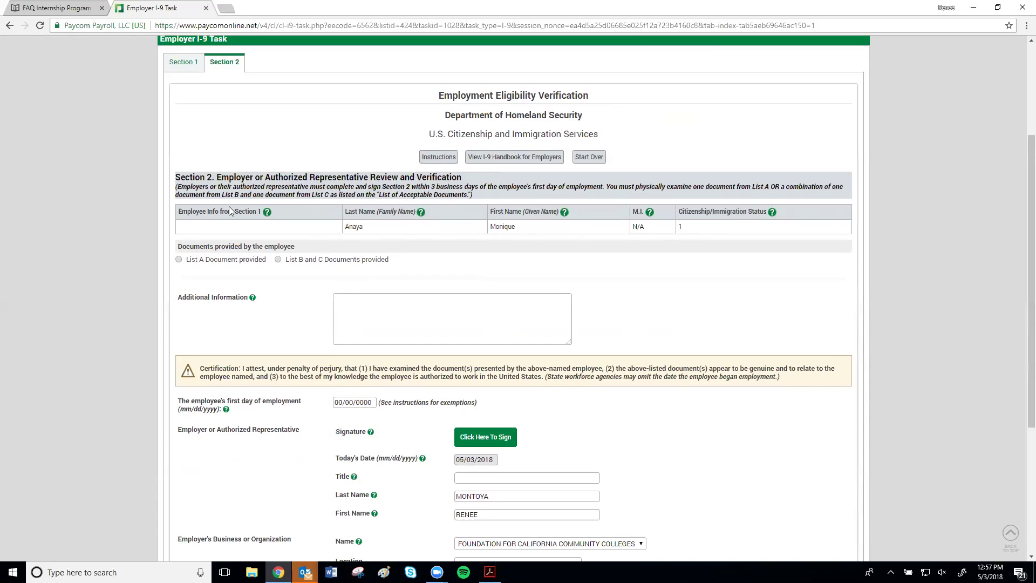
scroll(250, 294, "down", 2)
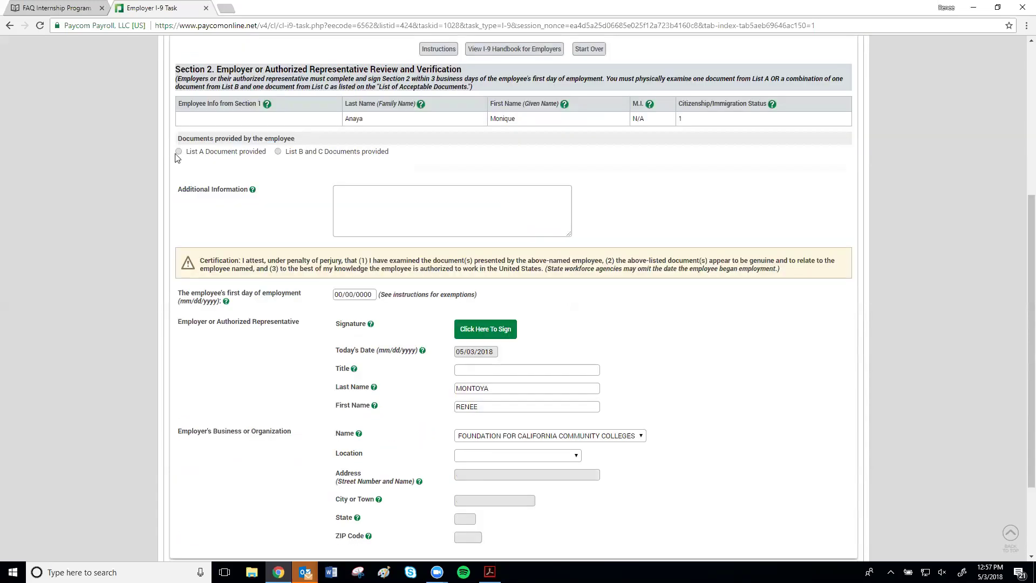
- Mark a List A document as provided, with U.S. Passport as its title
left_click(179, 152)
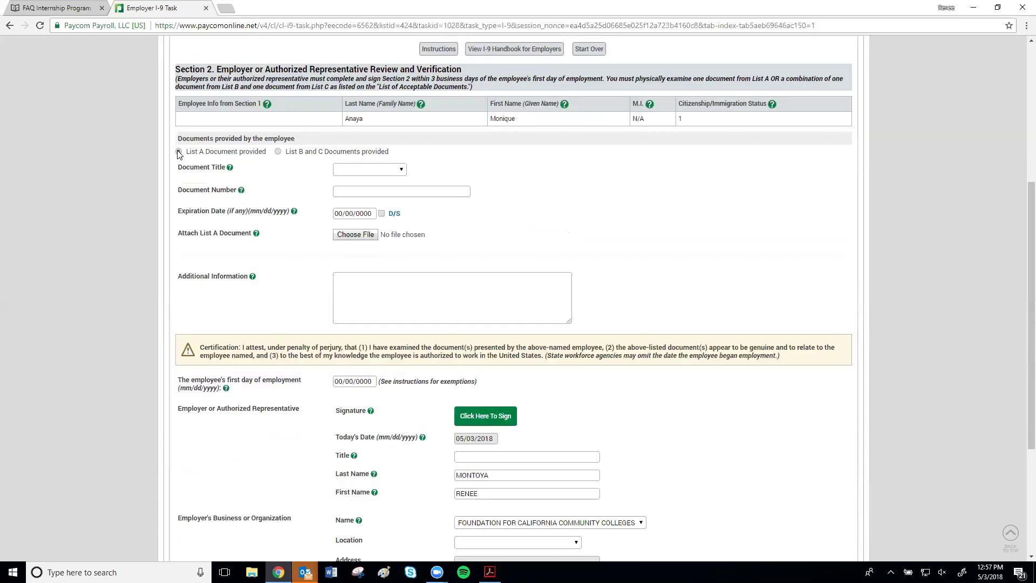
left_click(380, 170)
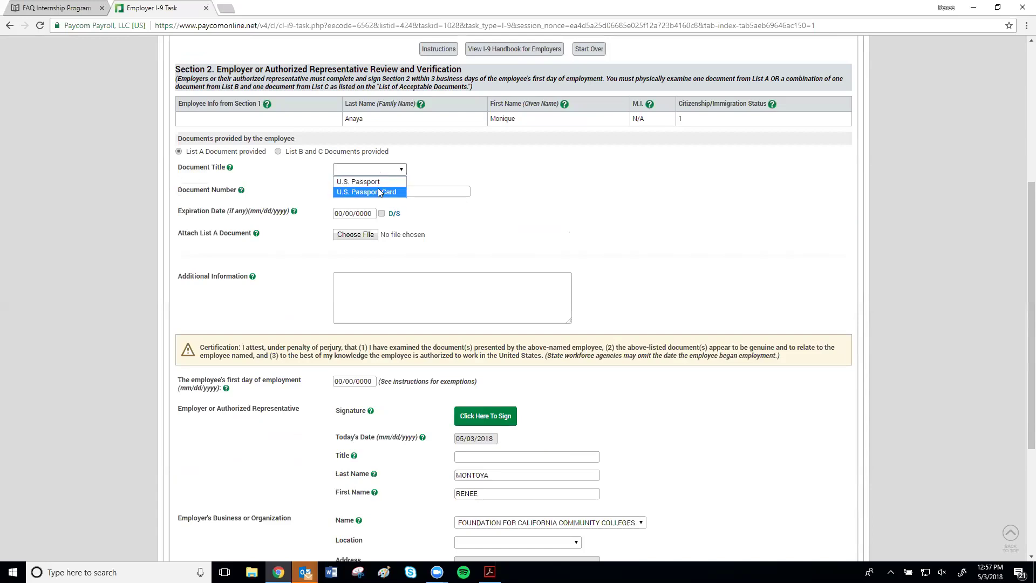
left_click(317, 188)
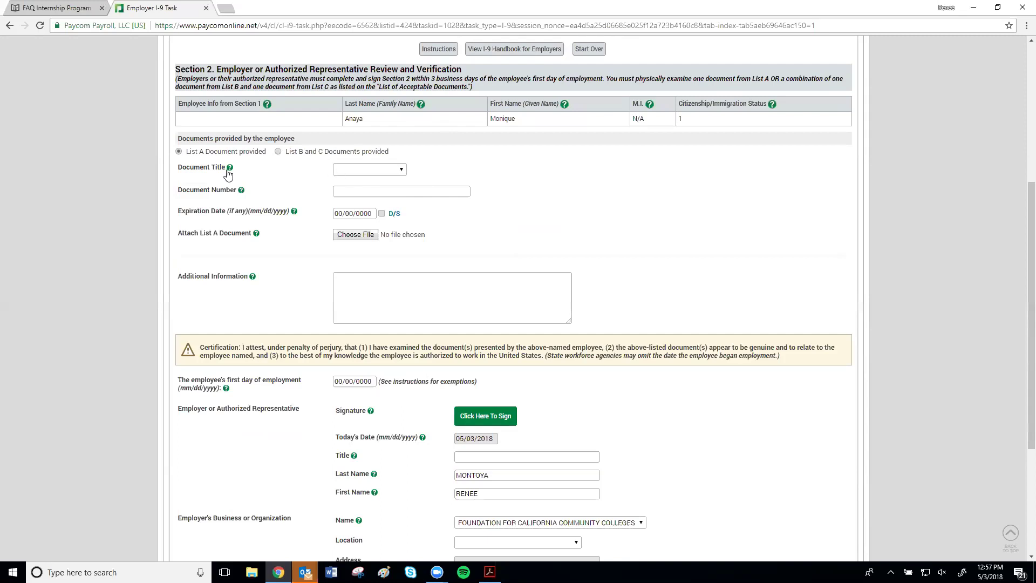
left_click(402, 171)
left_click(397, 180)
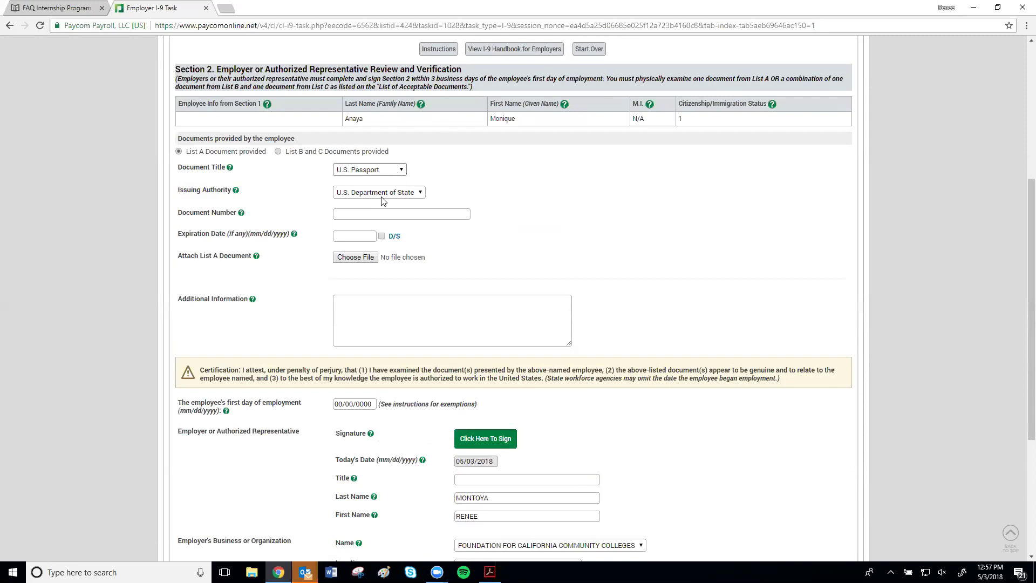
- Enter the passport number and set its expiration date to 05/30/2018
left_click(398, 218)
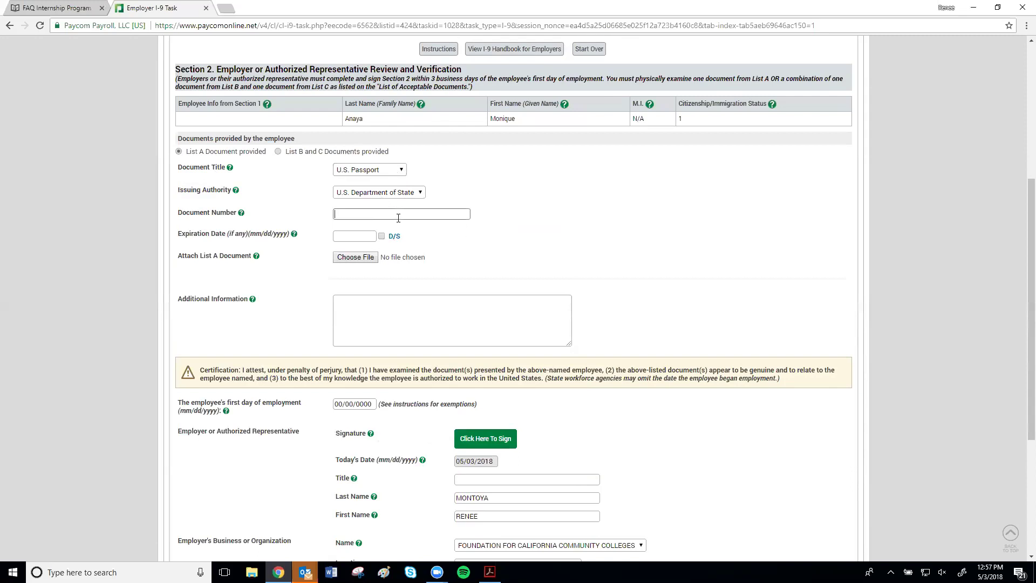
left_click(355, 238)
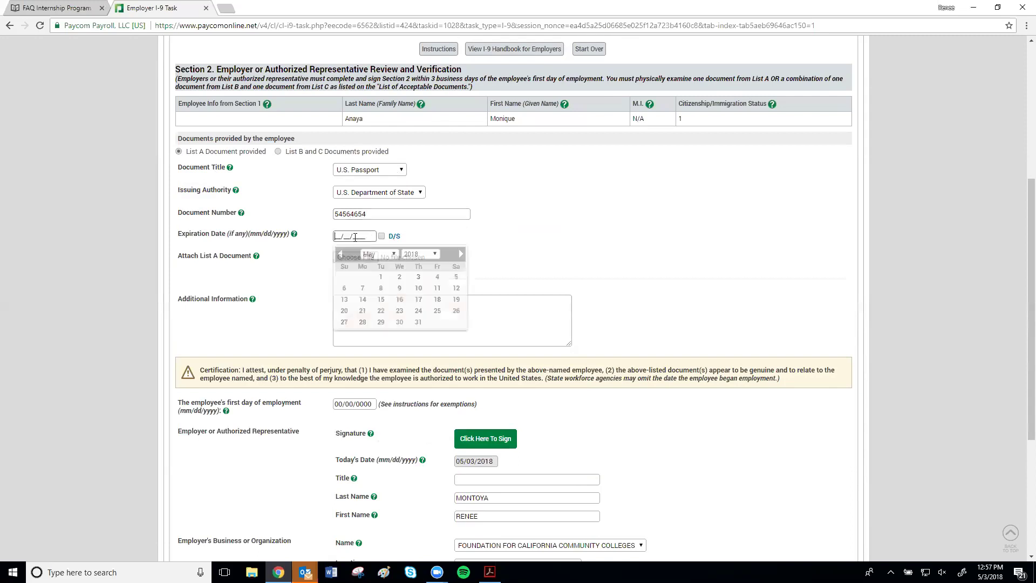
left_click(402, 320)
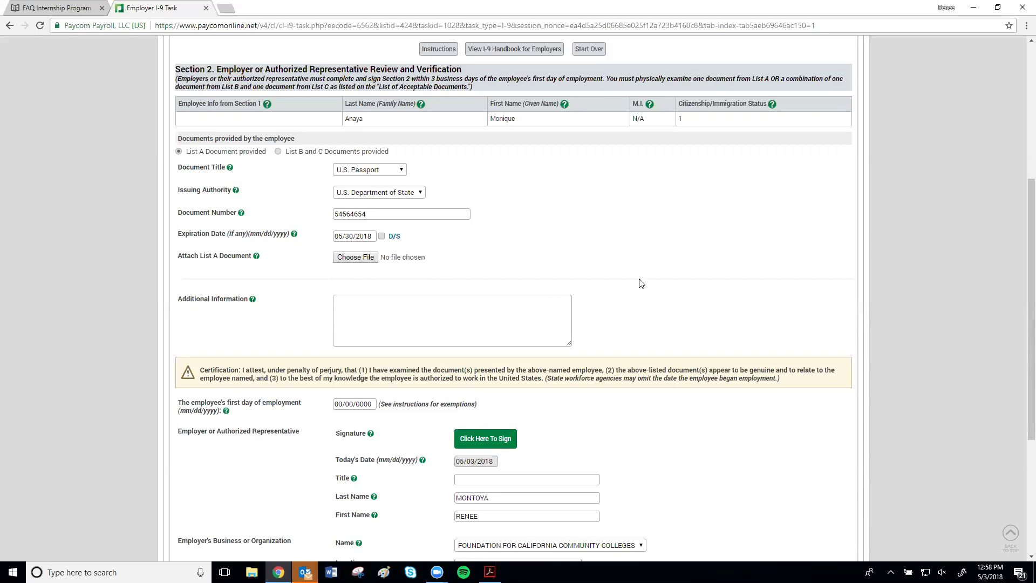
scroll(765, 402, "down", 4)
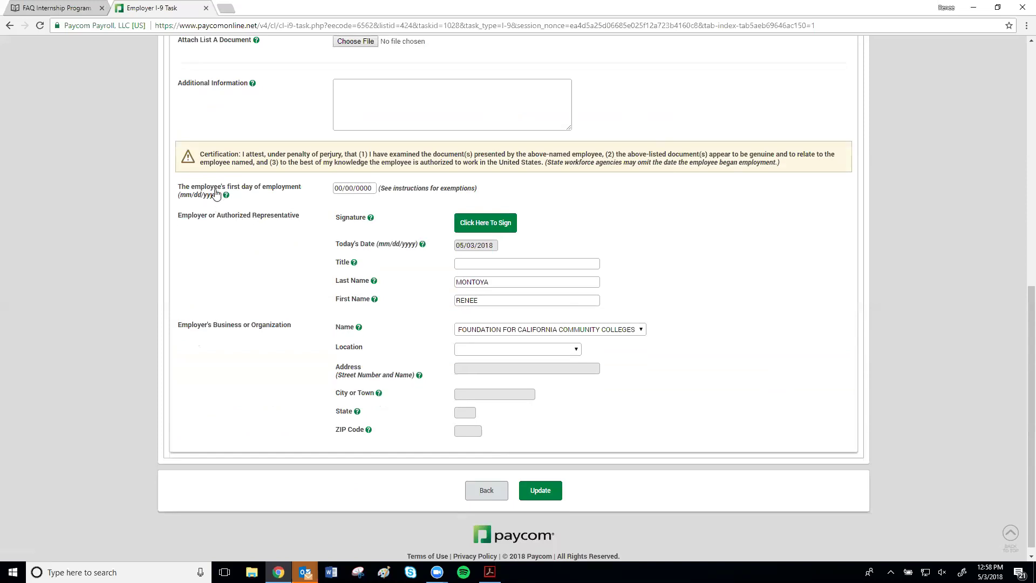
- Set the first day of employment to 05/01/2018 and sign the employer certification
left_click(348, 189)
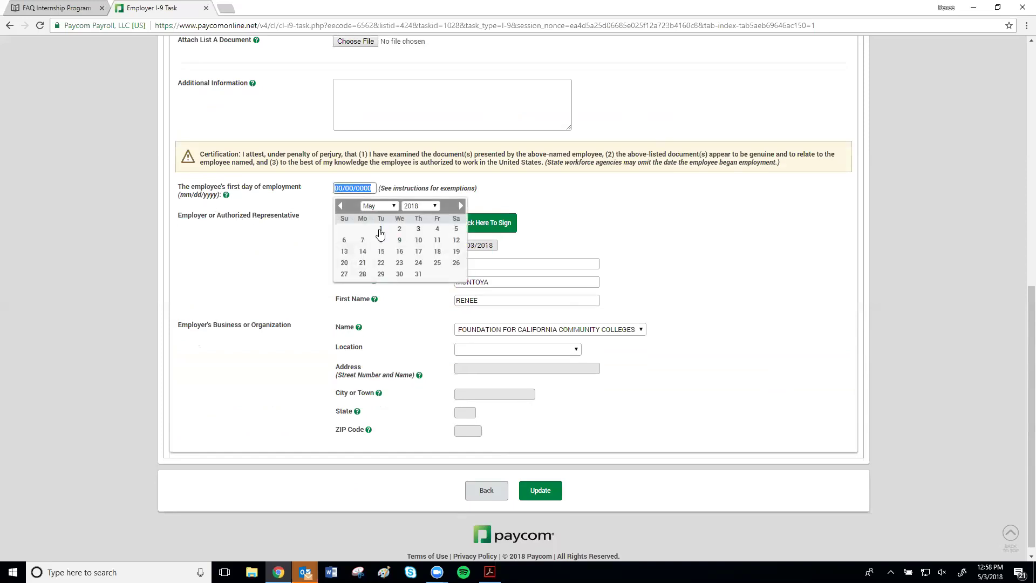
left_click(380, 233)
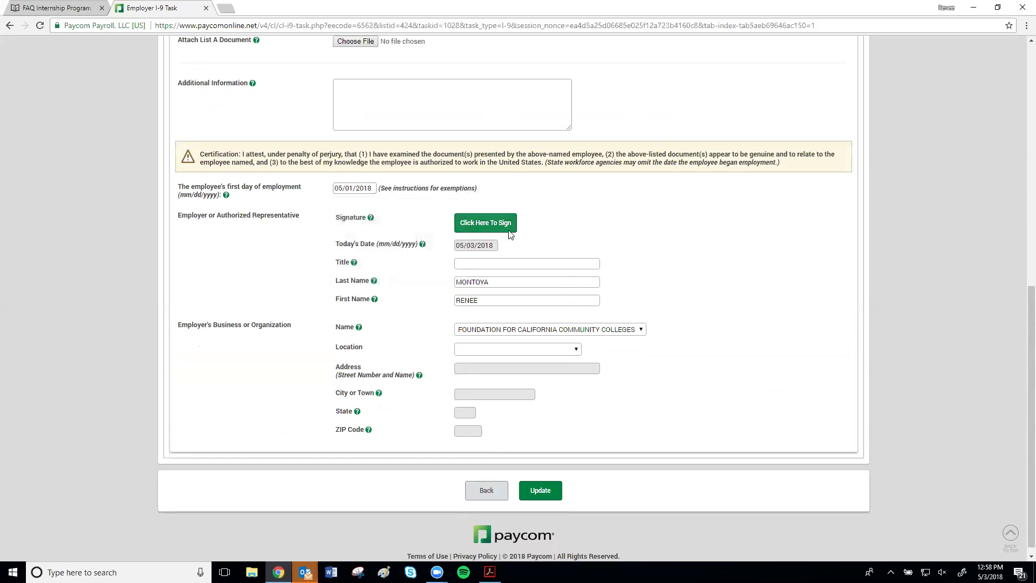
left_click(502, 227)
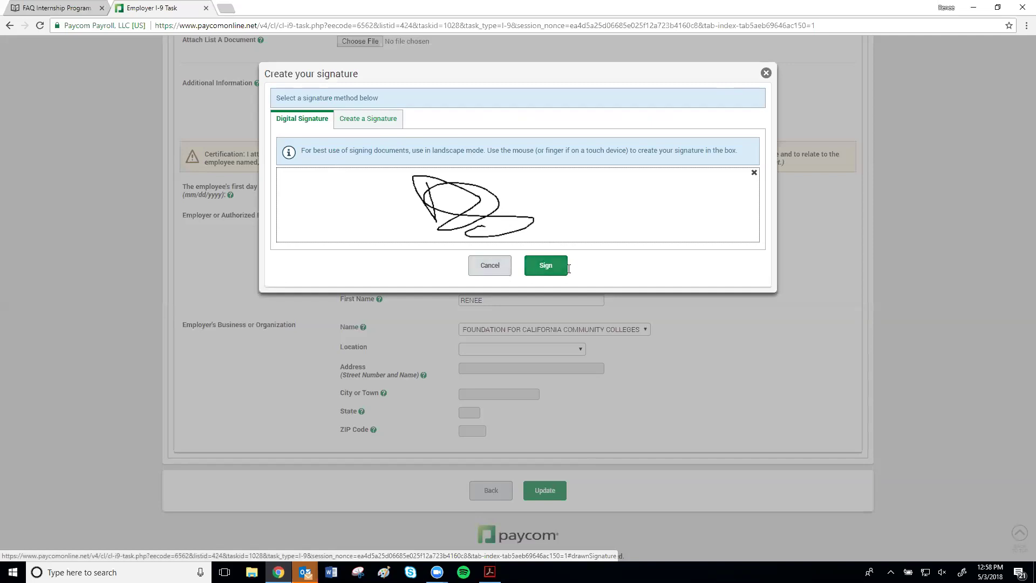
left_click(541, 273)
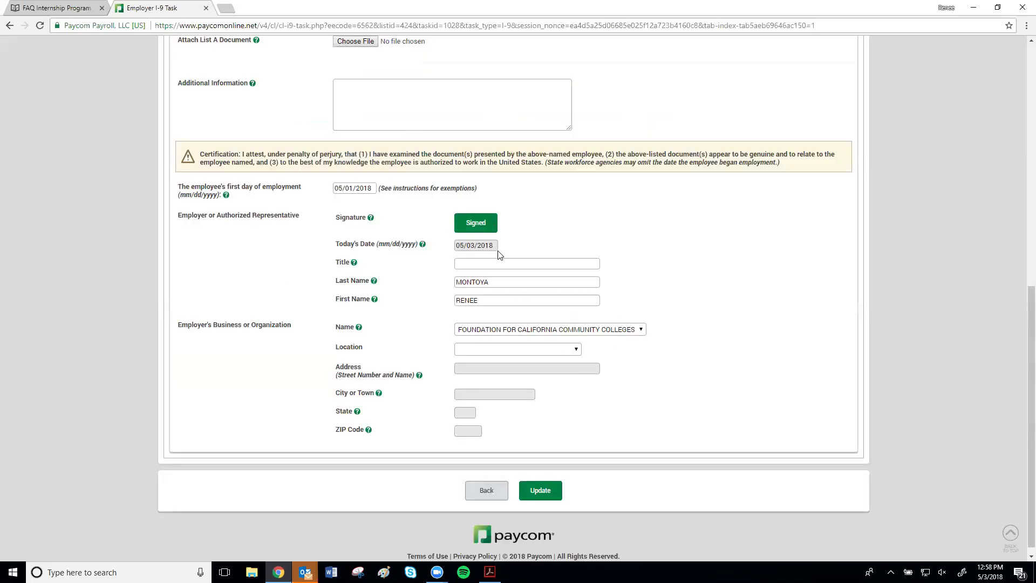
- Choose employer location 1 so the Sacramento organization address fills in
left_click(511, 351)
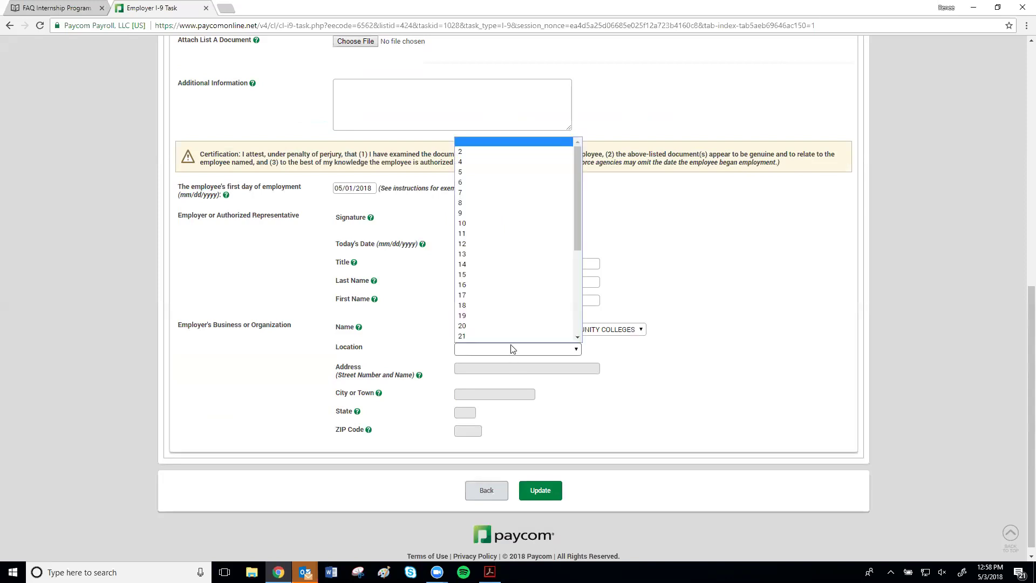
scroll(510, 307, "down", 3)
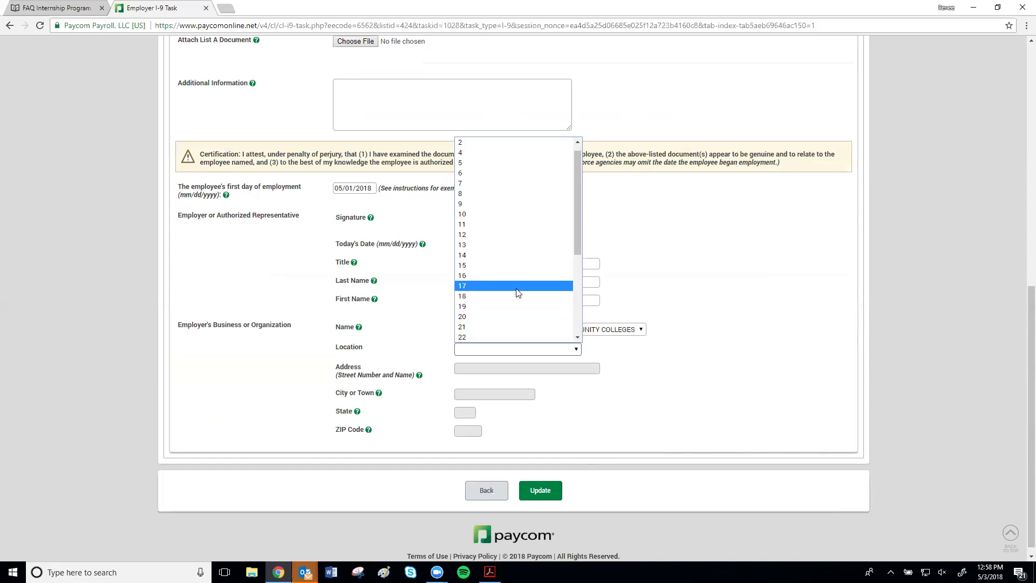
left_click(500, 318)
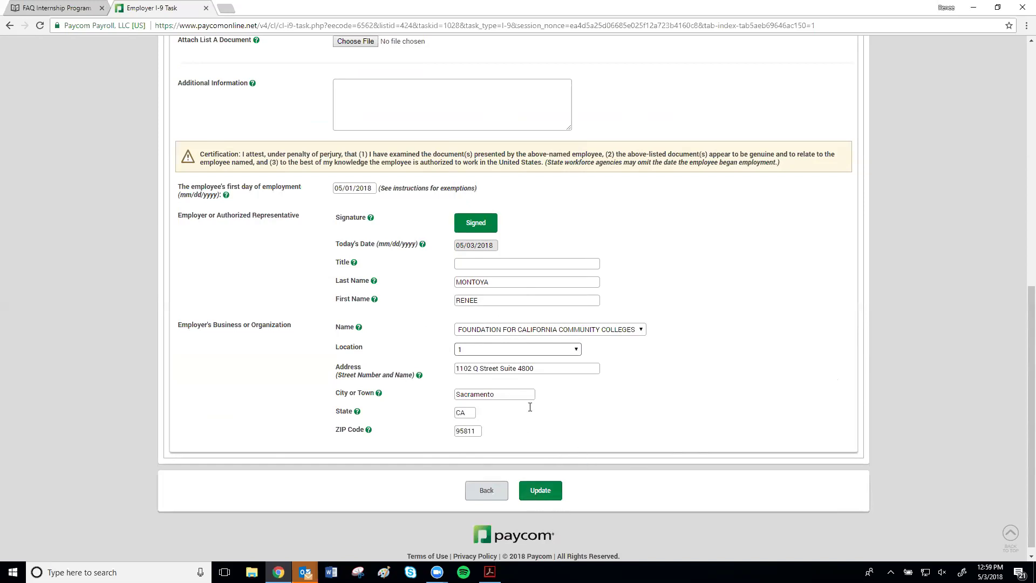
scroll(529, 412, "up", 6)
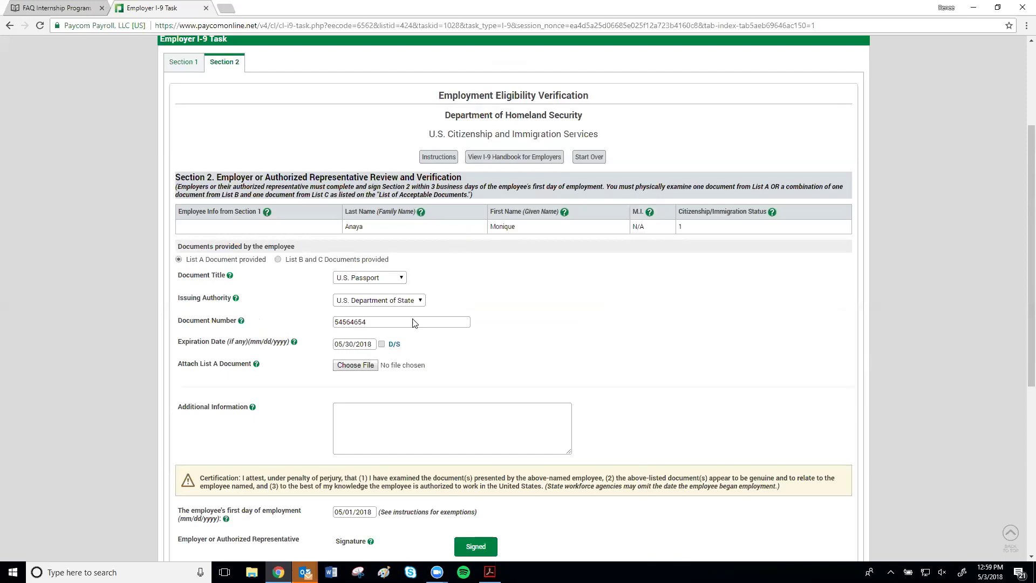
- Switch to List B and C documents, with Driver's license issued by state/territory for List B
left_click(278, 260)
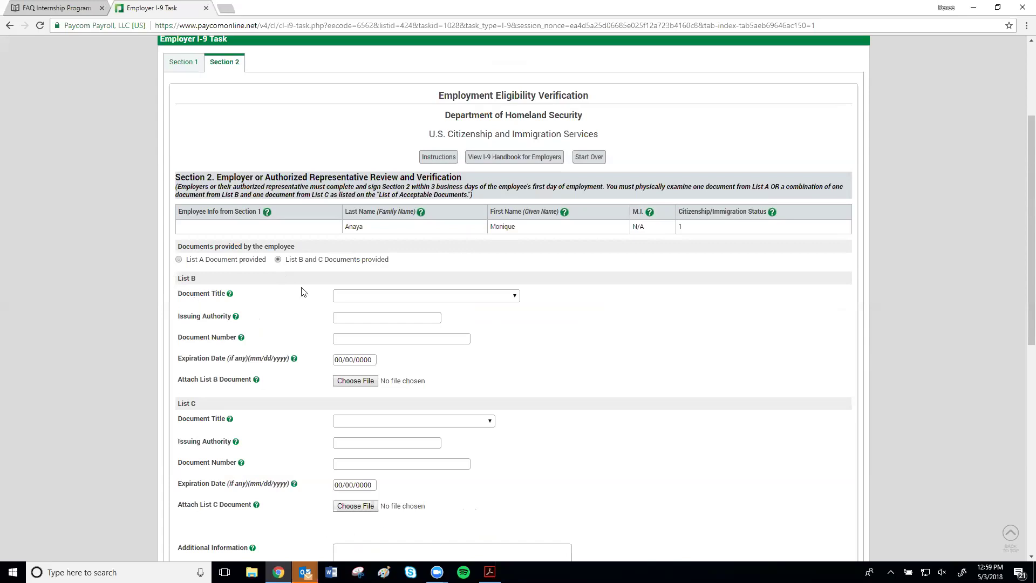
left_click(352, 295)
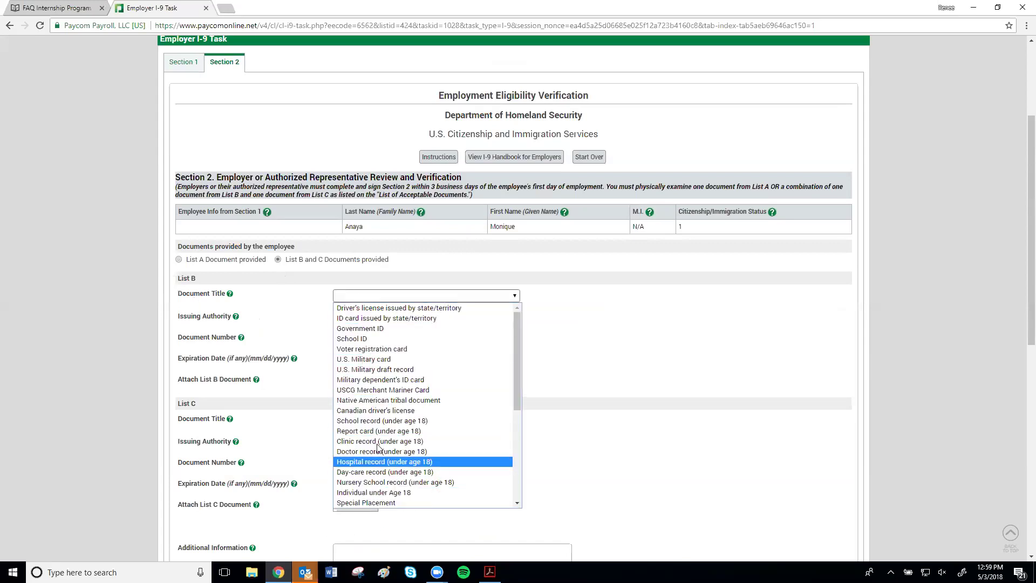
left_click(374, 339)
left_click(346, 298)
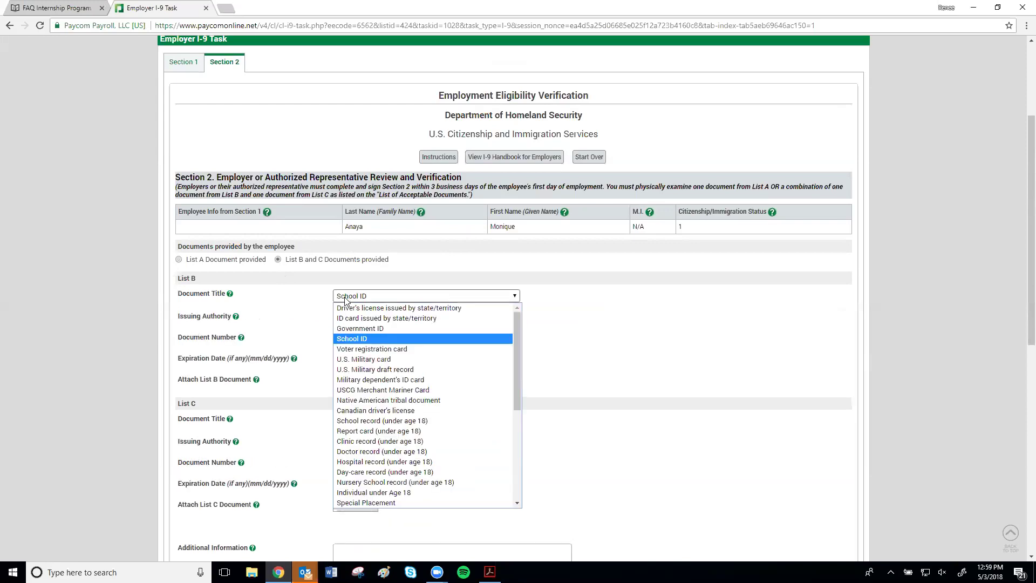
left_click(314, 305)
left_click(416, 301)
scroll(432, 346, "down", 4)
scroll(392, 356, "up", 5)
left_click(378, 318)
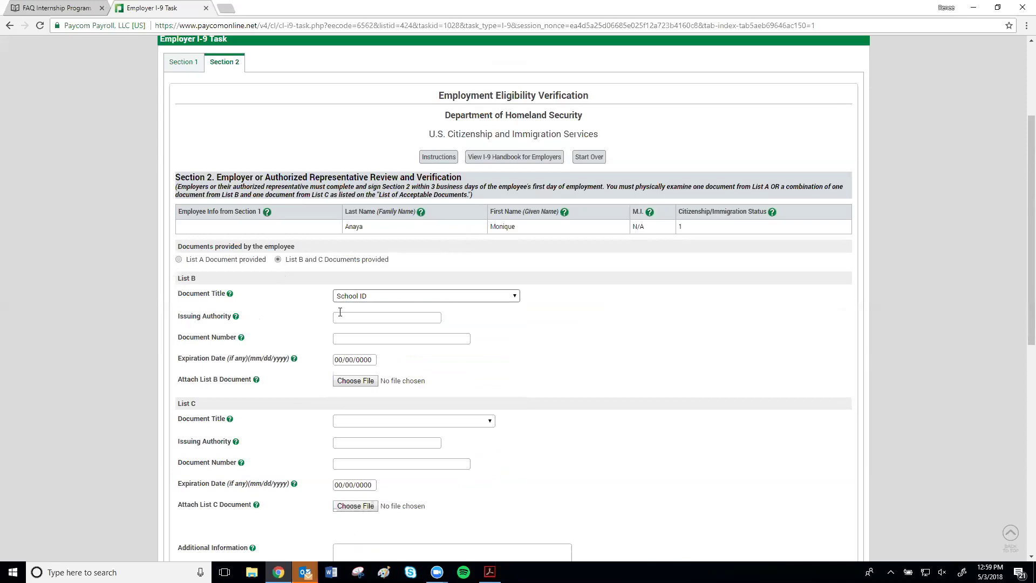
- Look over the List C document title choices without picking one, then scroll through the form
left_click(366, 422)
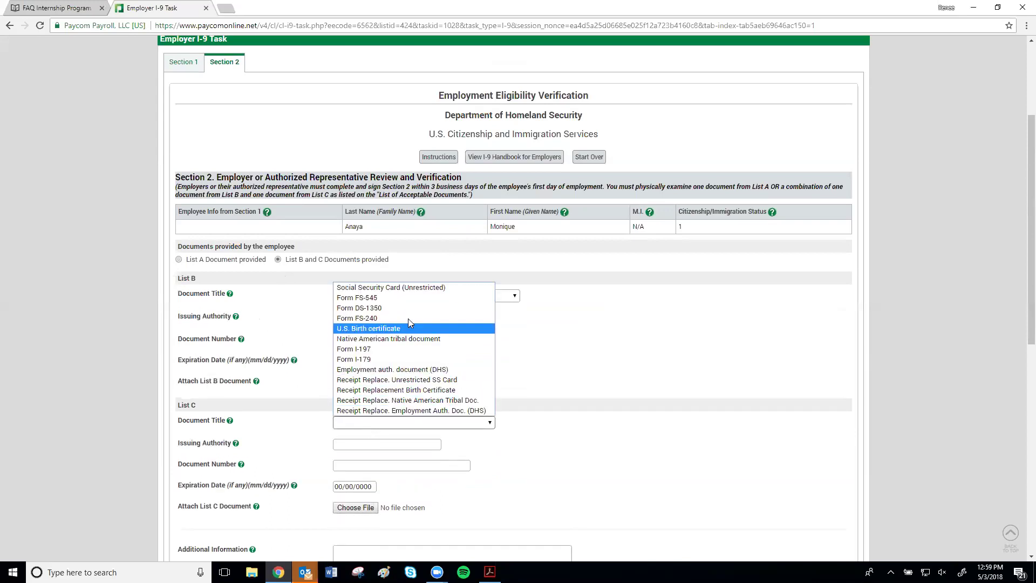
left_click(655, 369)
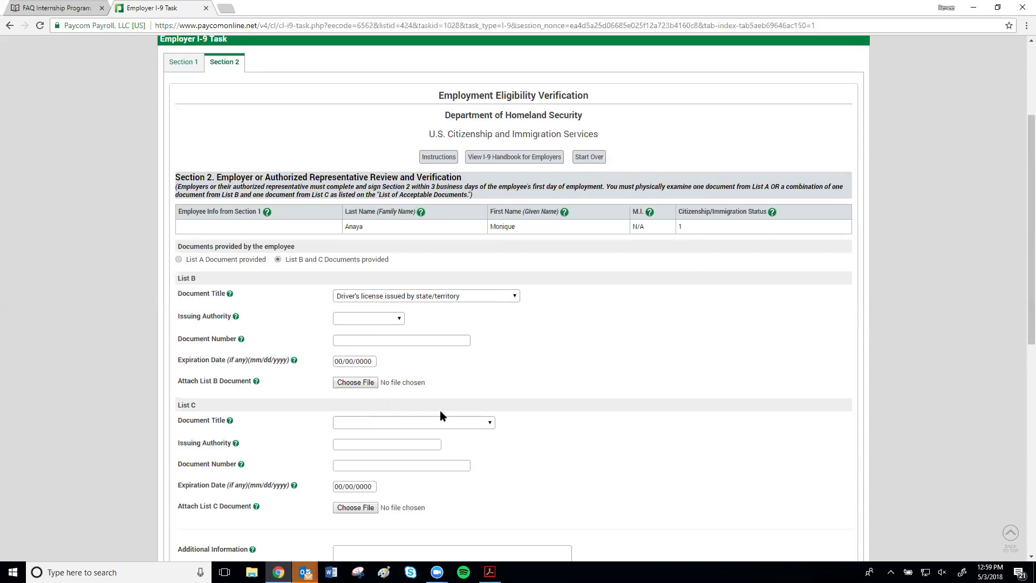
scroll(529, 373, "down", 4)
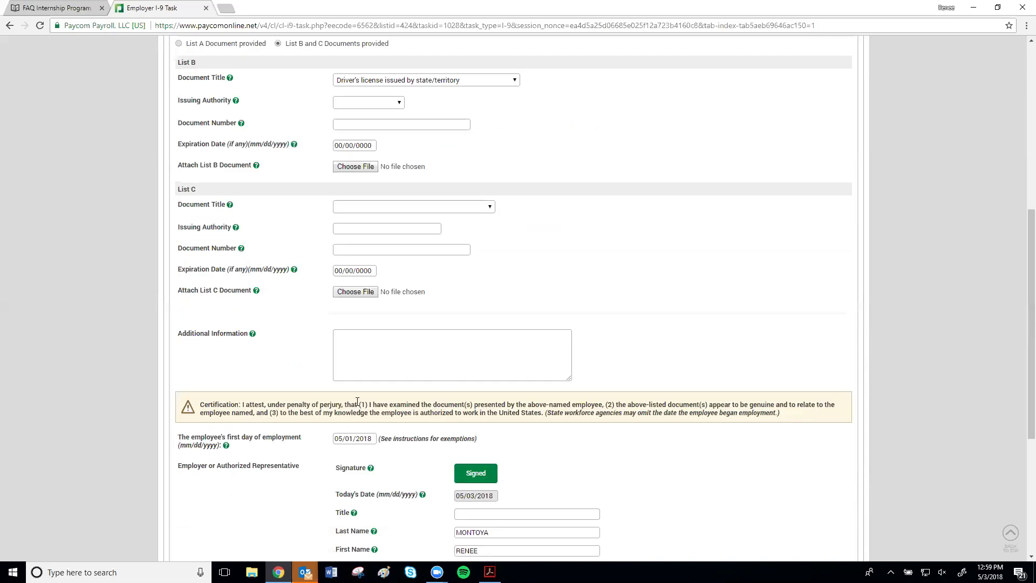
scroll(554, 362, "down", 2)
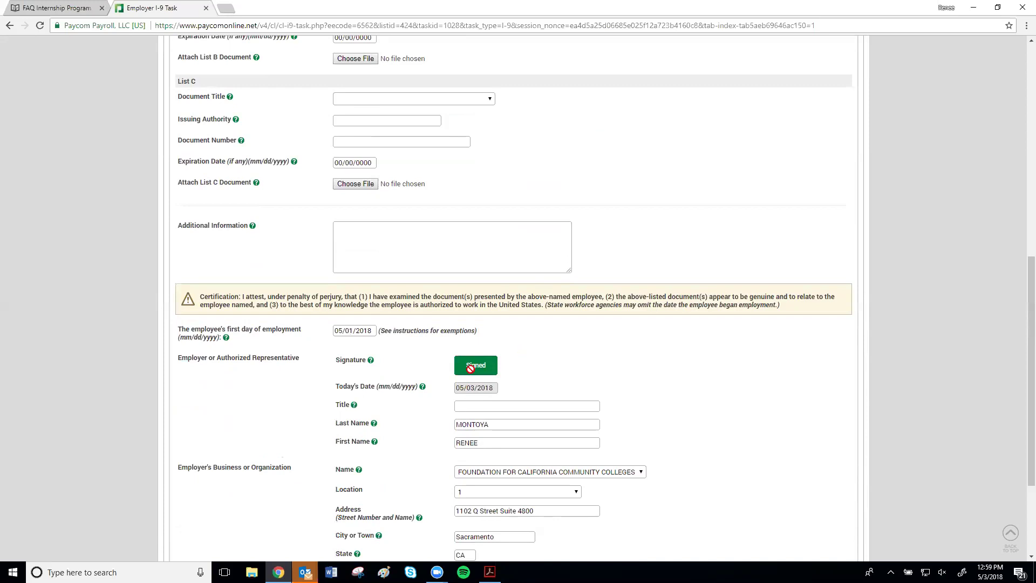
scroll(619, 388, "down", 1)
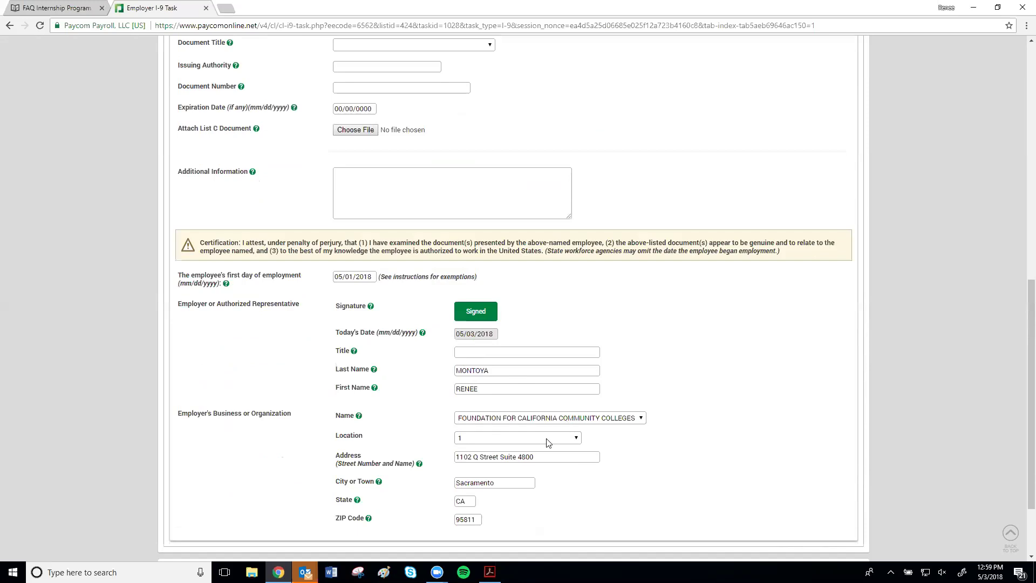
scroll(561, 449, "down", 2)
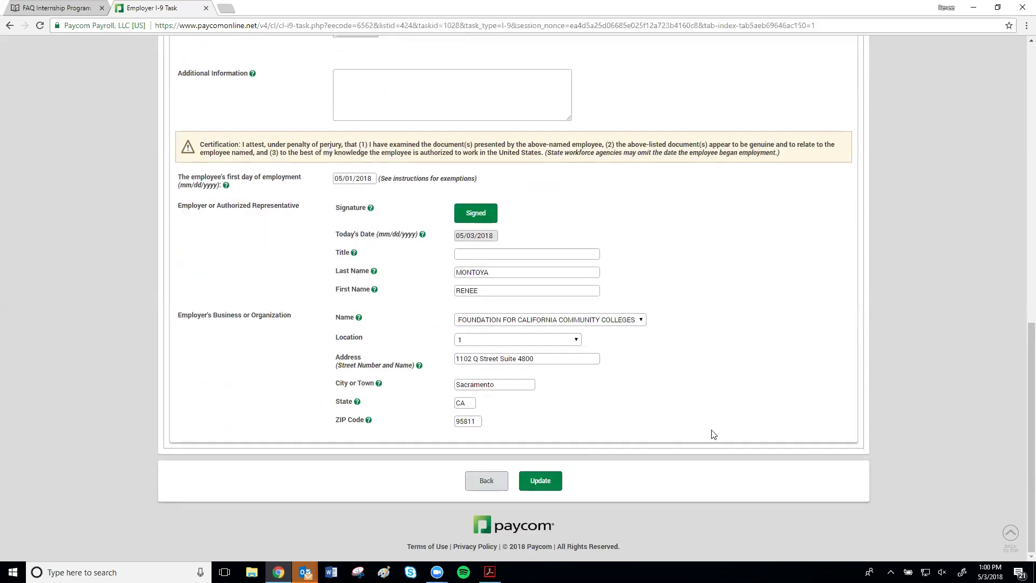
scroll(712, 432, "up", 10)
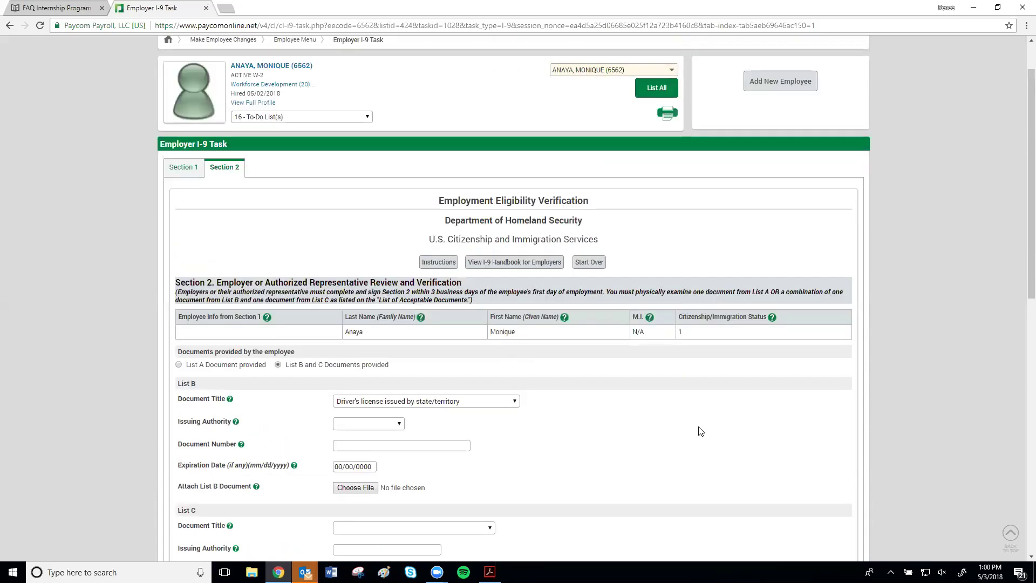
scroll(700, 431, "up", 1)
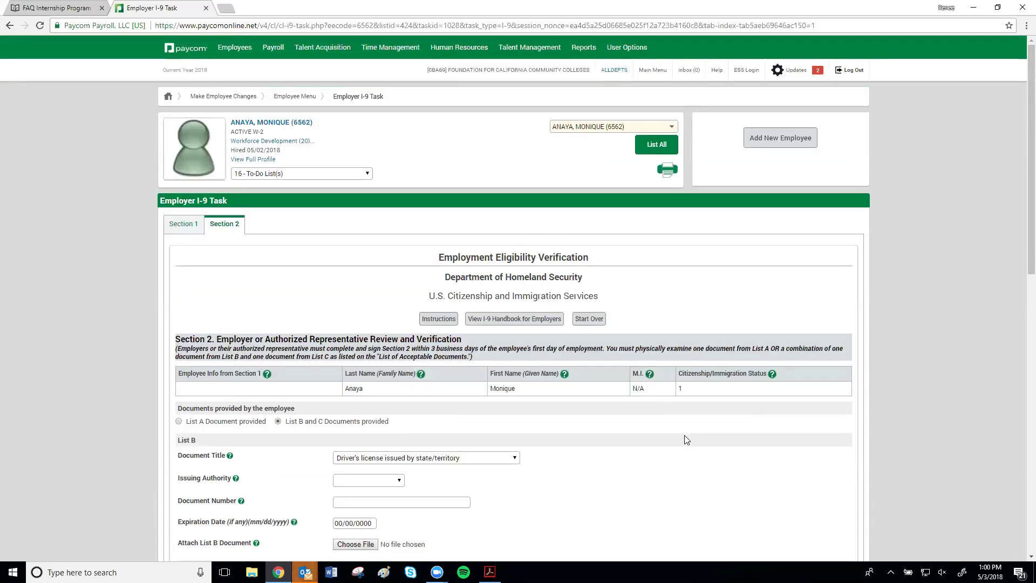